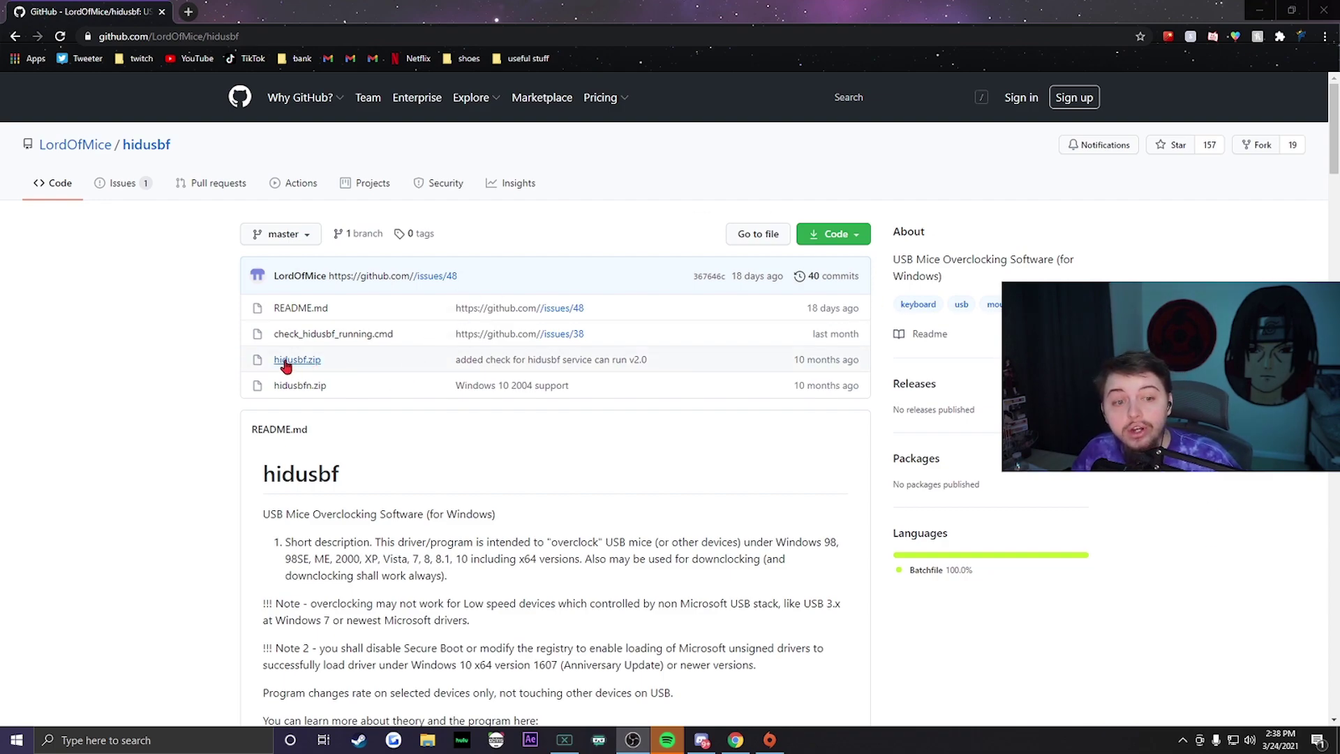
Open the hidusbf.zip file page on GitHub and download the 366 KB archive.
{"action": "triple_click", "coordinate": [318, 365]}
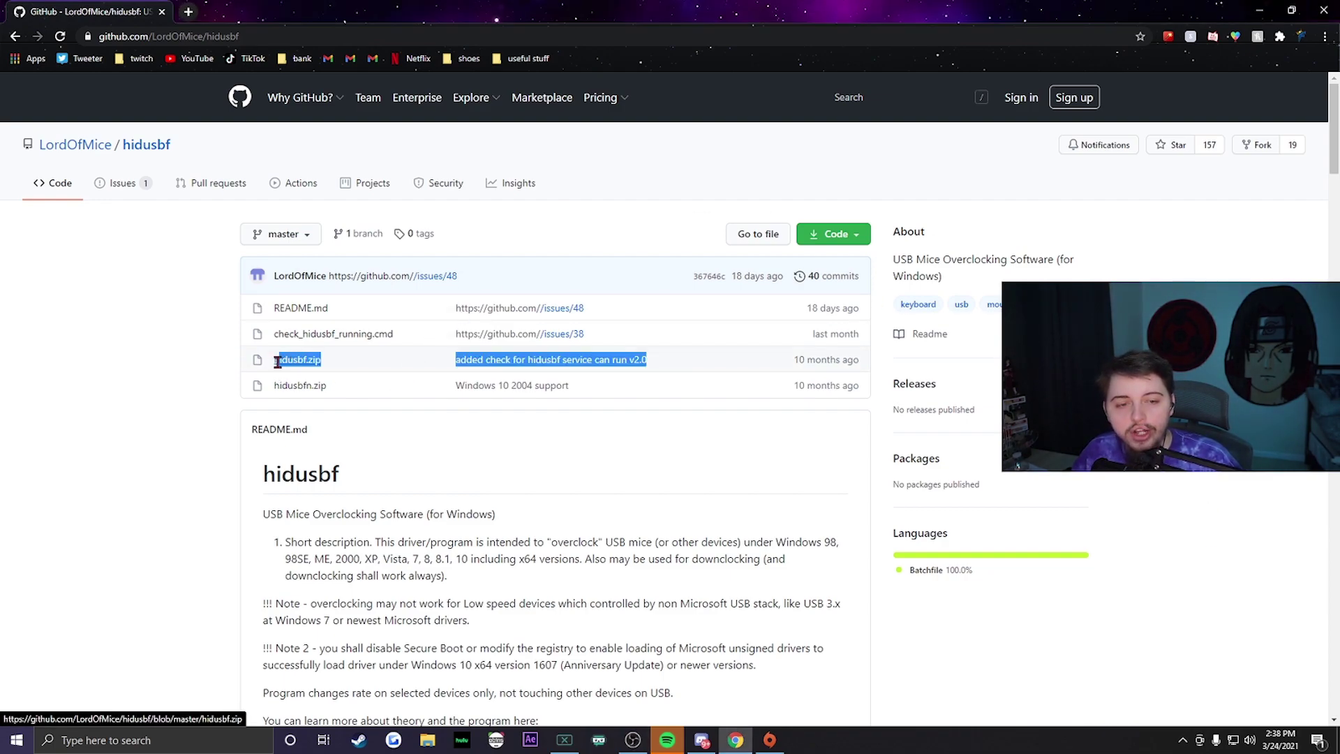
{"action": "left_click_drag", "start_coordinate": [283, 360], "coordinate": [276, 362]}
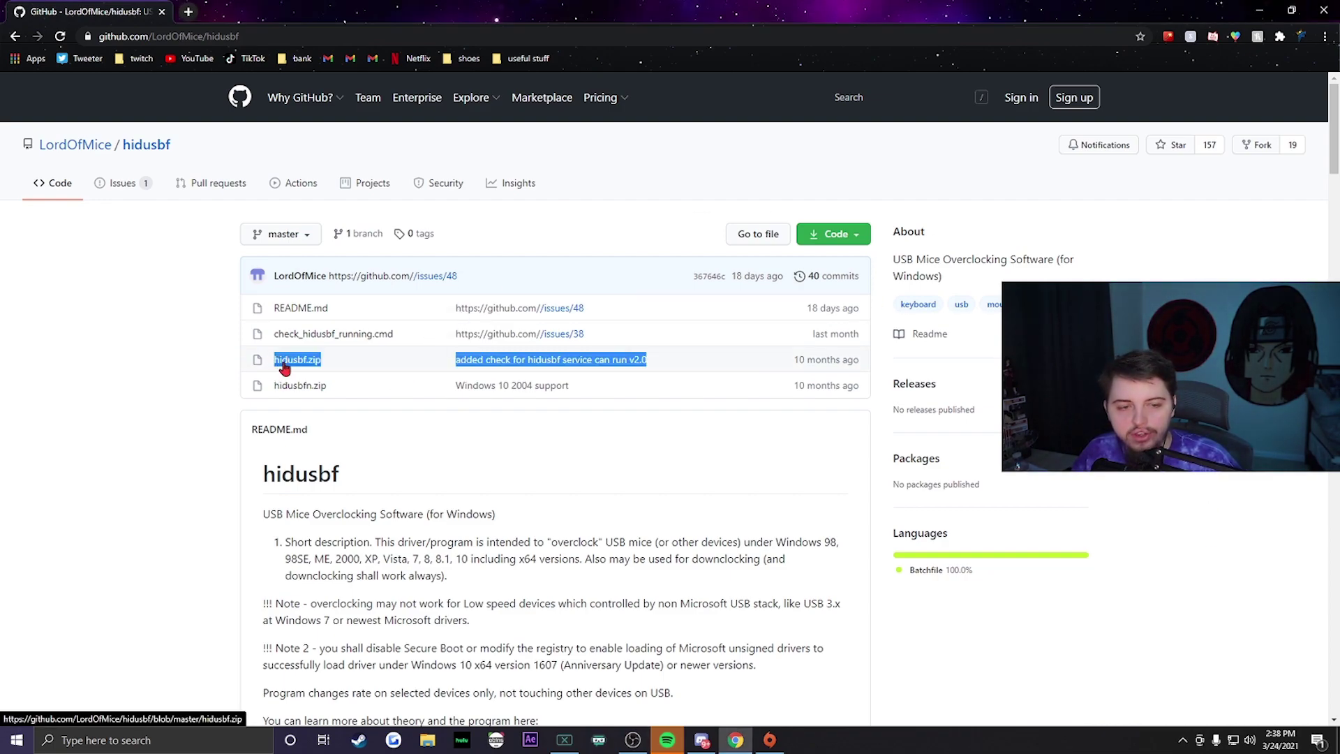
{"action": "left_click", "coordinate": [307, 366]}
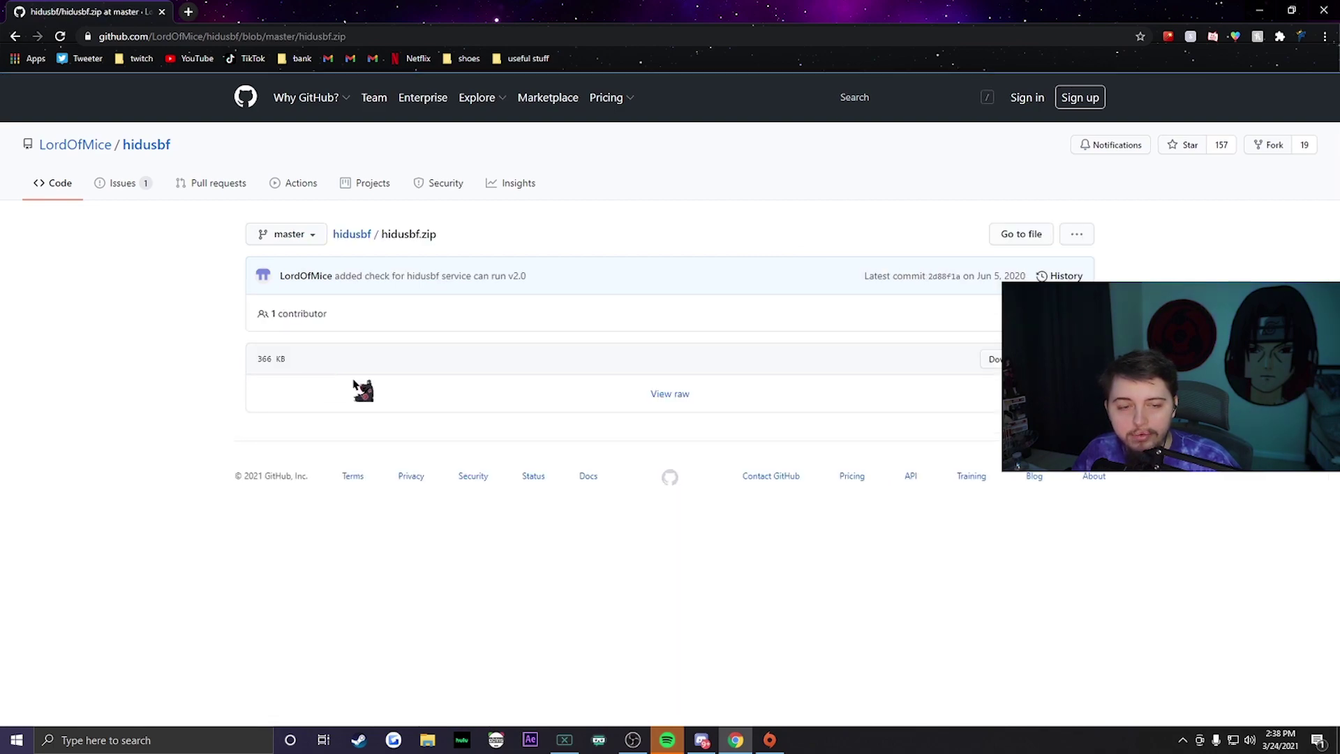
{"action": "left_click", "coordinate": [994, 359]}
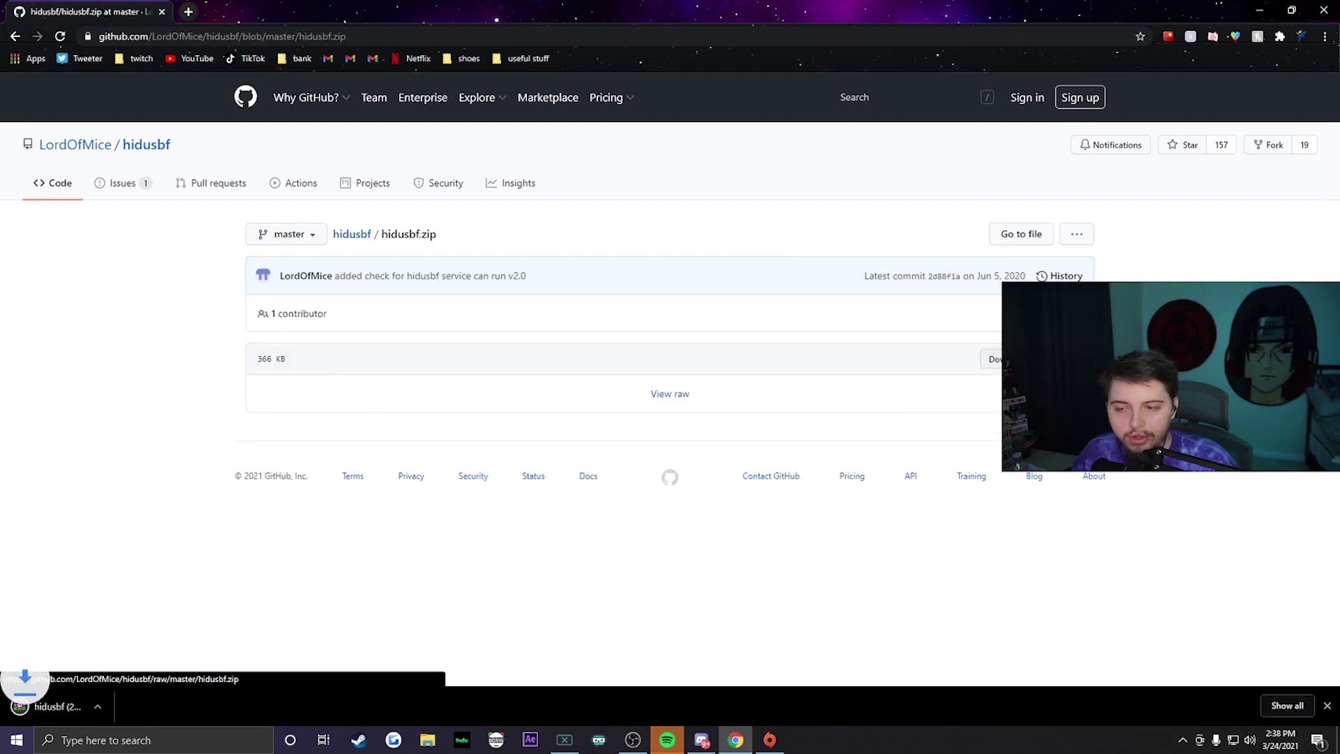
Extract the DRIVER folder from hidusbf (2).zip to the Desktop with WinRAR, then close the archive.
{"action": "left_click", "coordinate": [46, 714]}
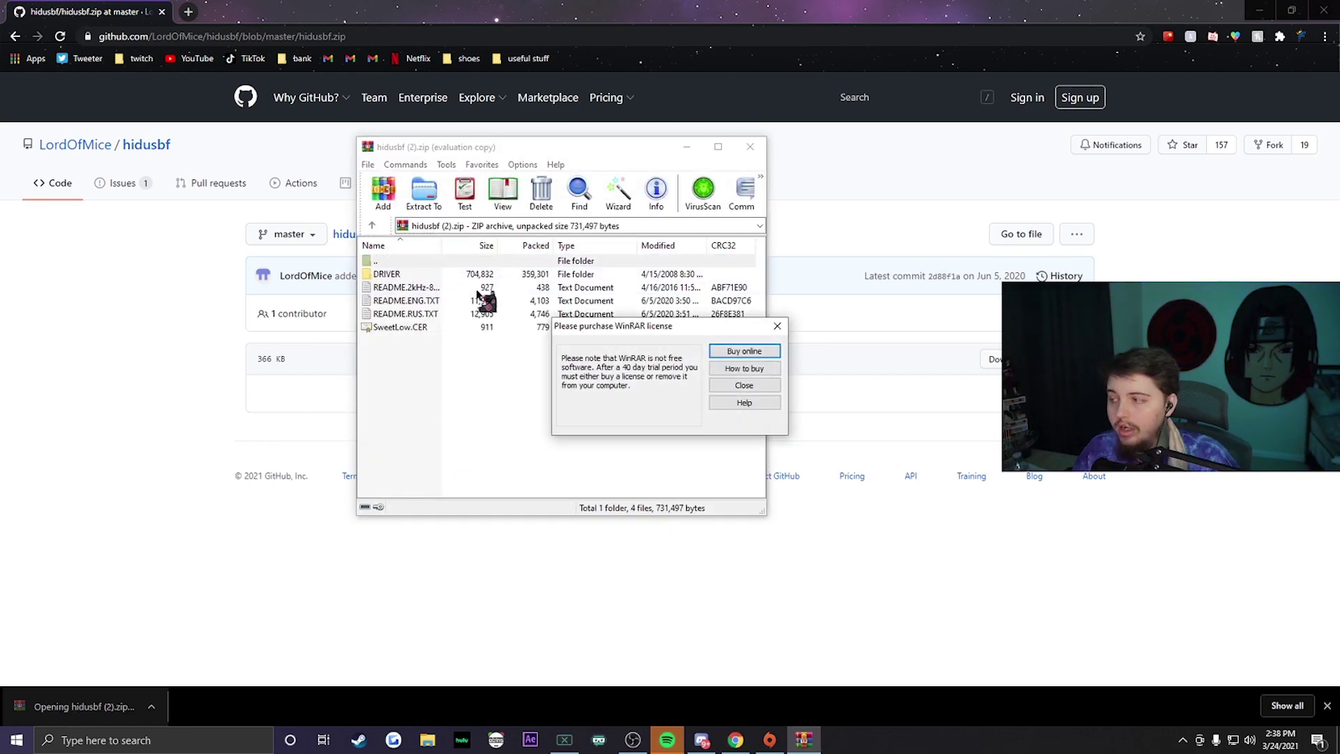
{"action": "left_click", "coordinate": [776, 326]}
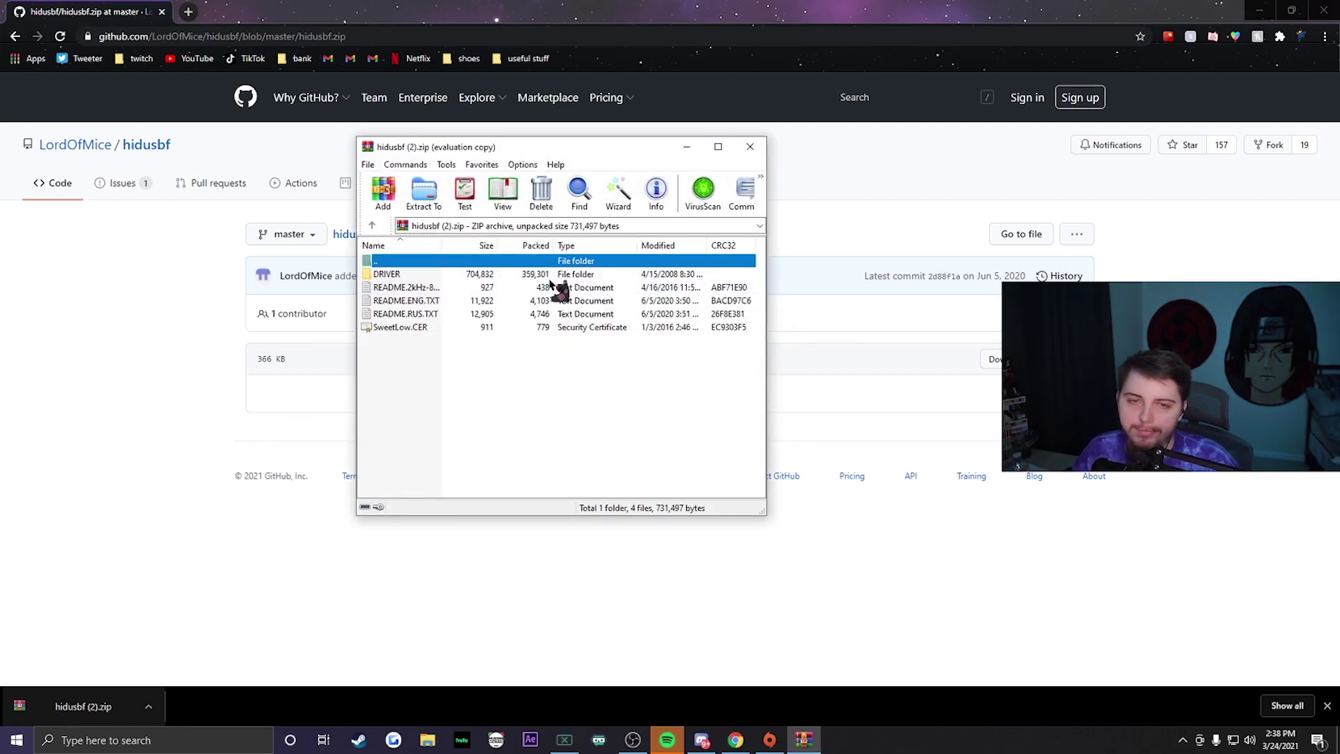
{"action": "left_click", "coordinate": [392, 277]}
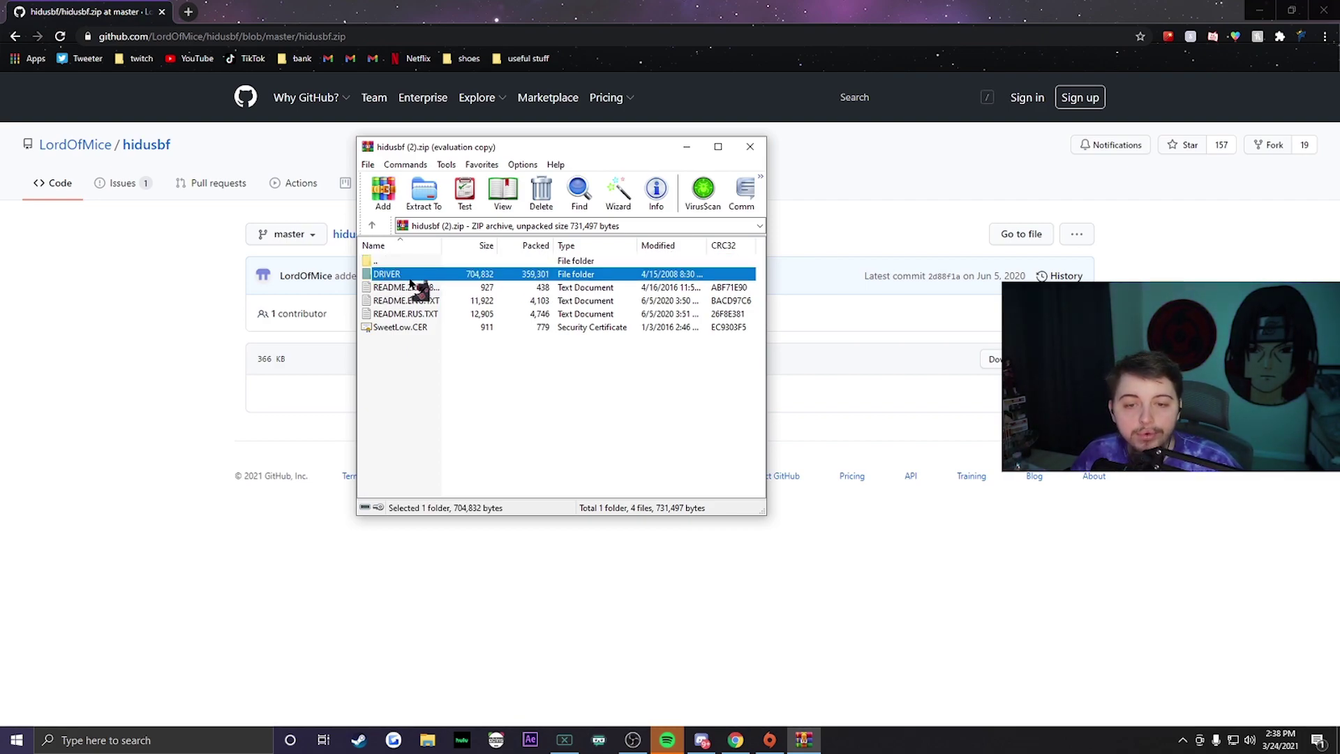
{"action": "left_click", "coordinate": [434, 197]}
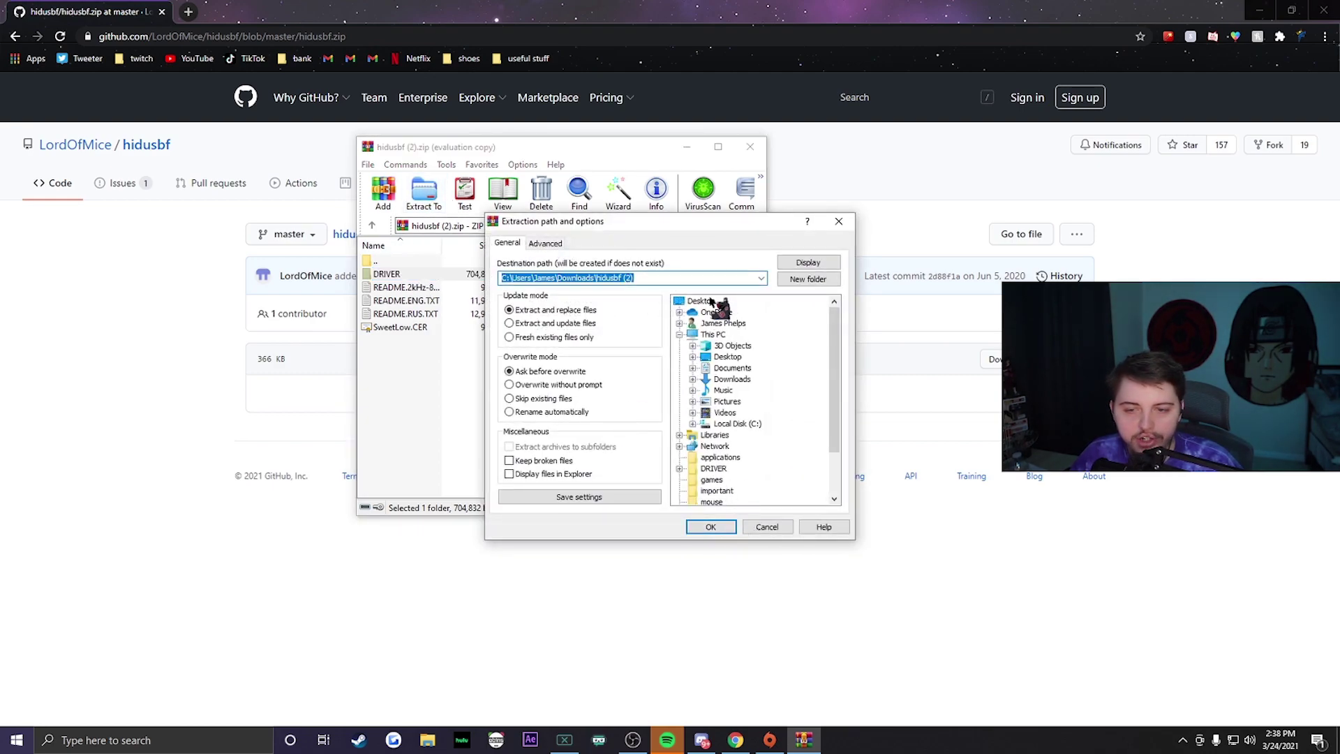
{"action": "left_click", "coordinate": [706, 303]}
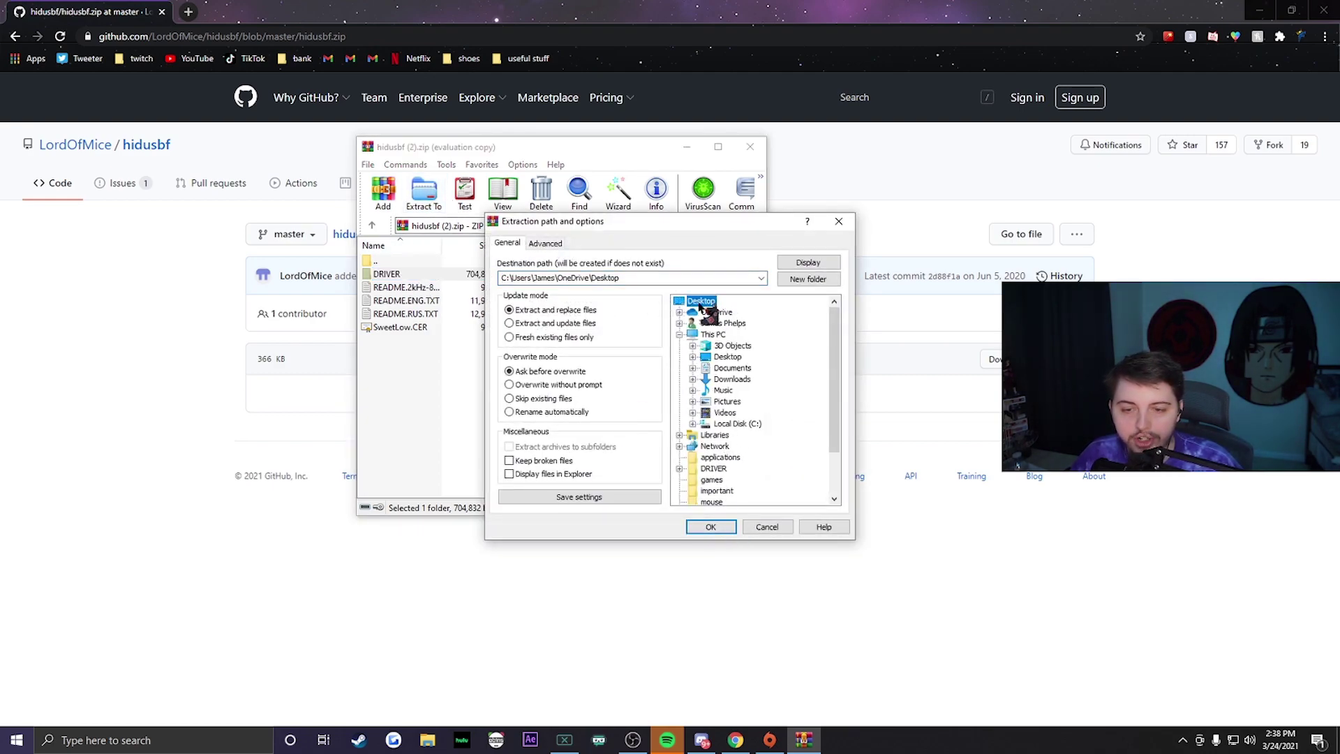
{"action": "left_click", "coordinate": [727, 527]}
{"action": "left_click", "coordinate": [750, 146]}
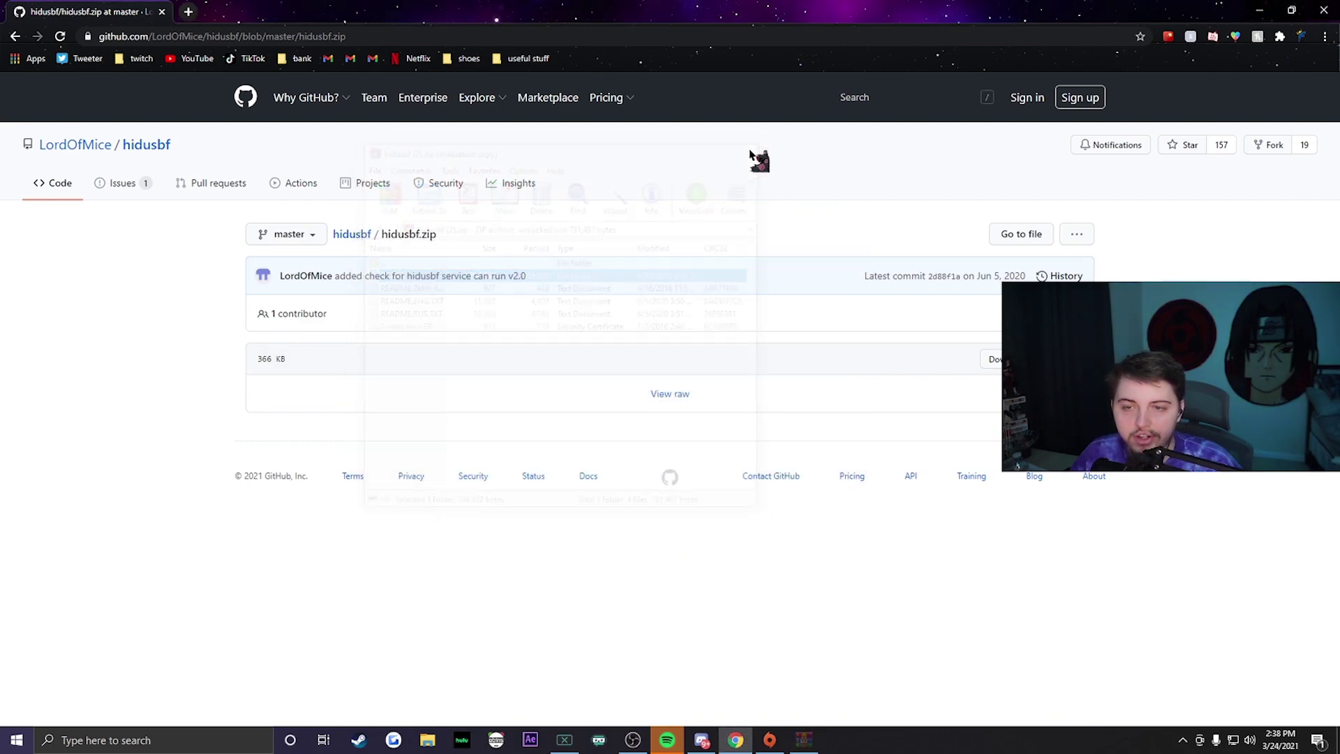
Close Chrome, open the Desktop's DRIVER folder and run Setup to launch USB Devices Rate Setup.
{"action": "left_click", "coordinate": [1326, 11]}
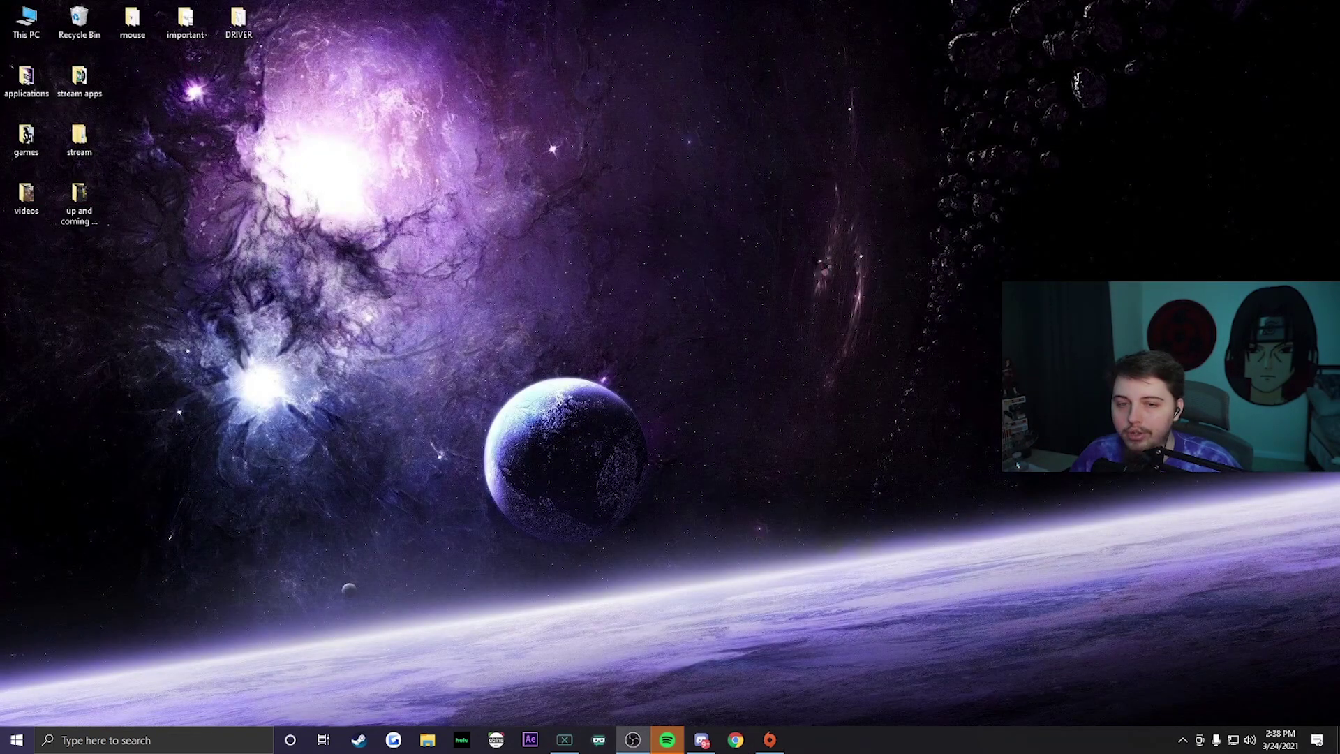
{"action": "double_click", "coordinate": [243, 32]}
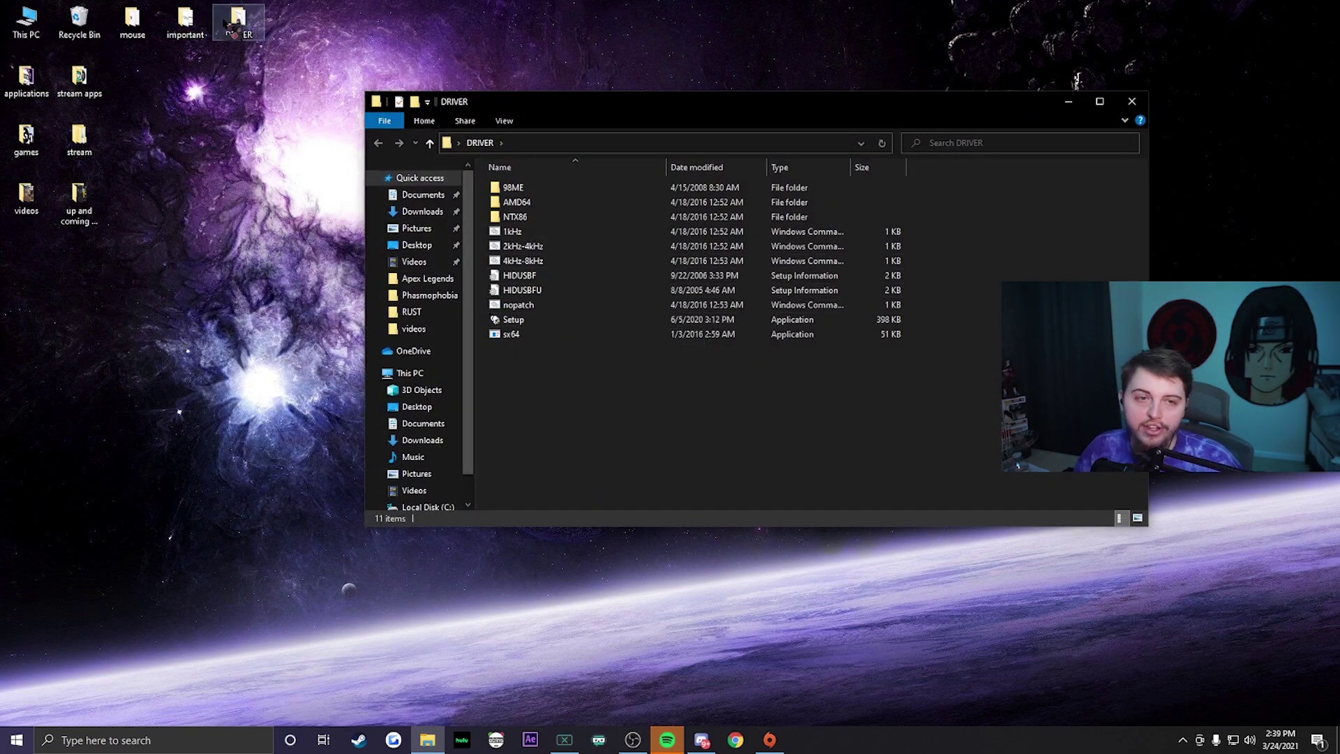
{"action": "left_click", "coordinate": [257, 25]}
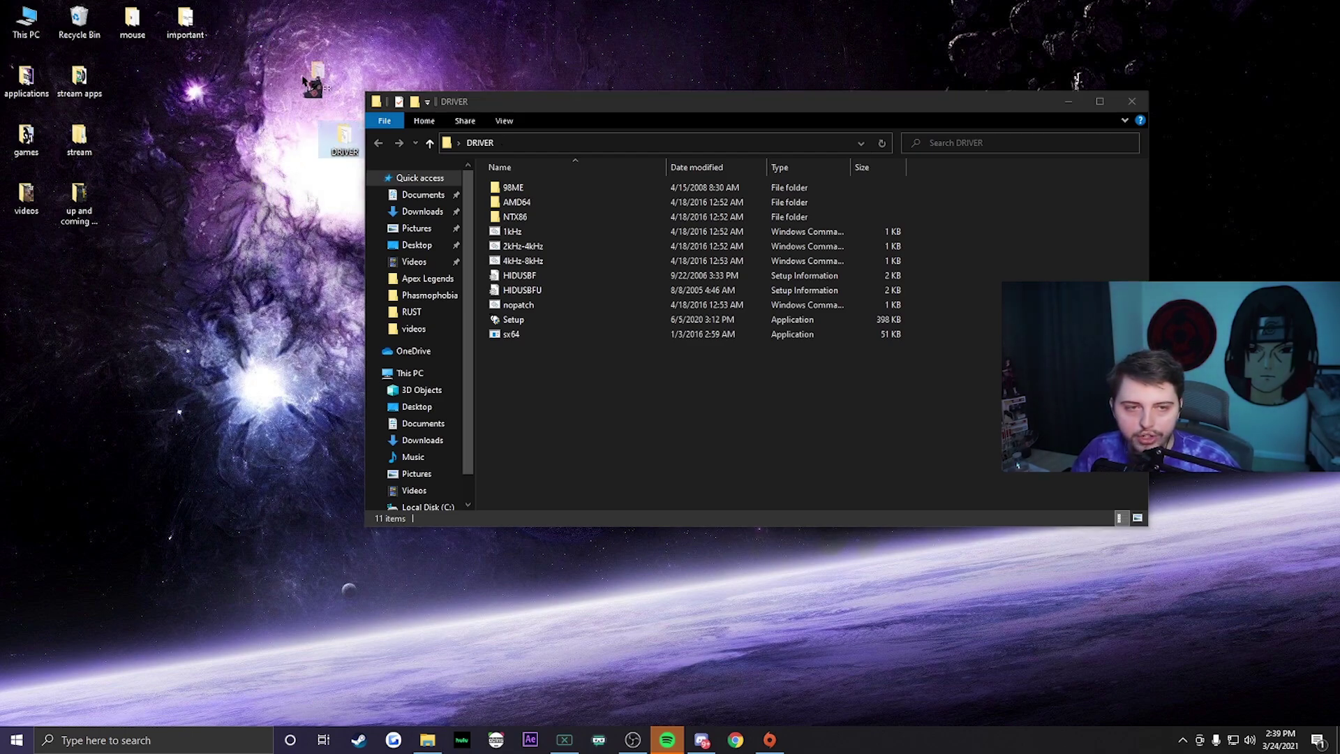
{"action": "left_click", "coordinate": [268, 134]}
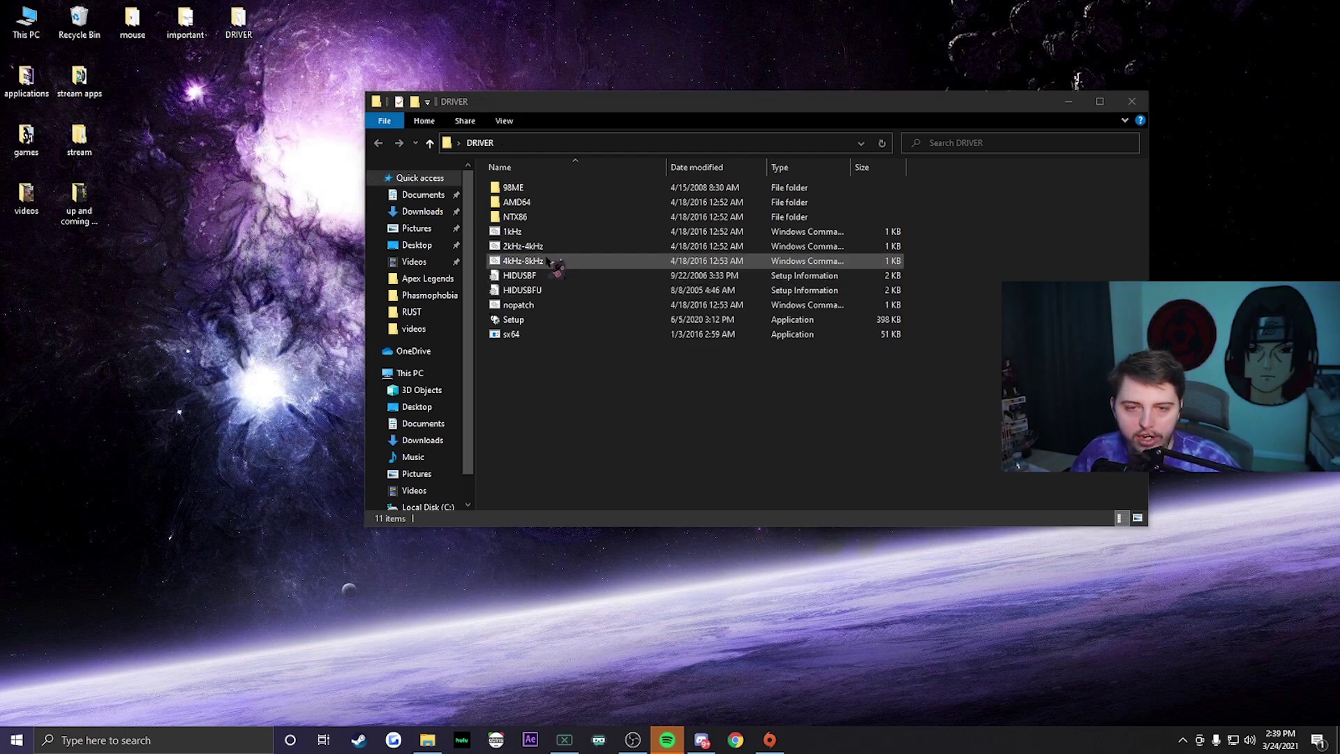
{"action": "double_click", "coordinate": [515, 320]}
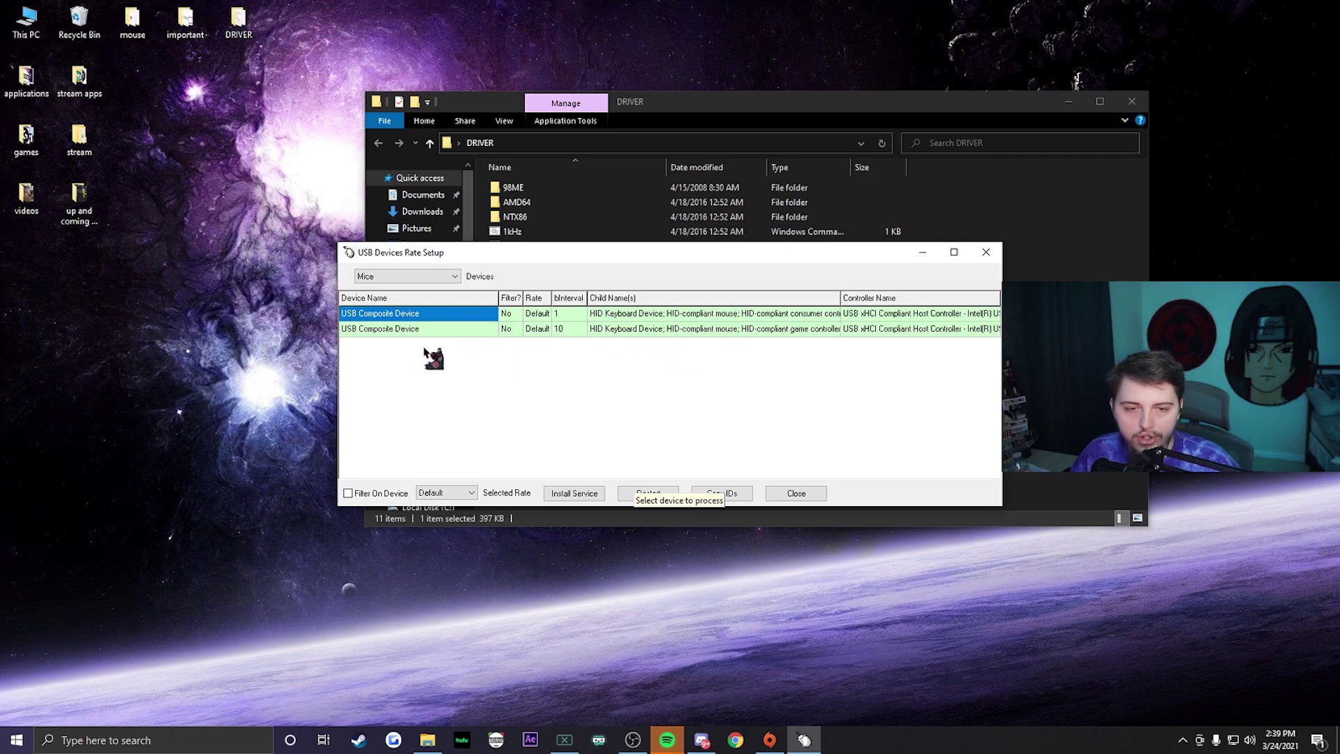
Switch the device filter from Mice to All and select the wireless controller's USB Composite Device.
{"action": "left_click", "coordinate": [425, 314]}
{"action": "left_click", "coordinate": [422, 278]}
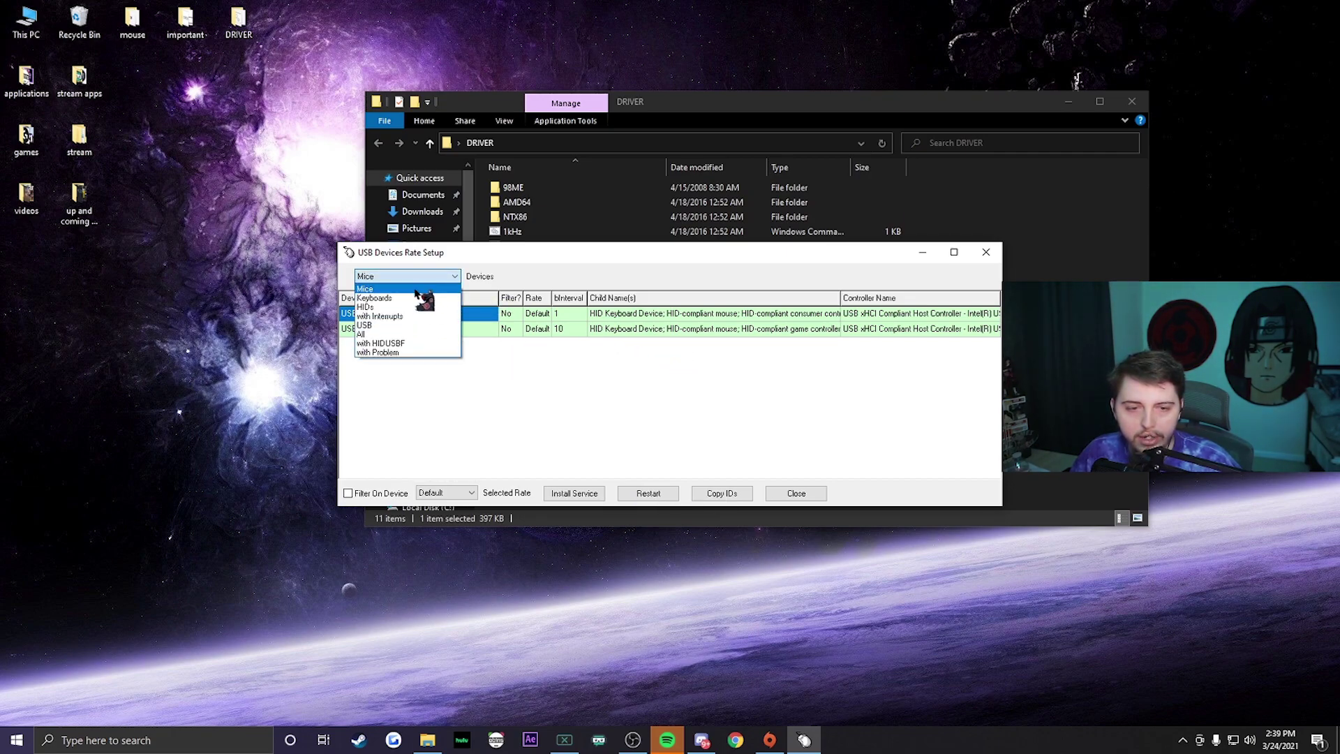
{"action": "left_click", "coordinate": [390, 334]}
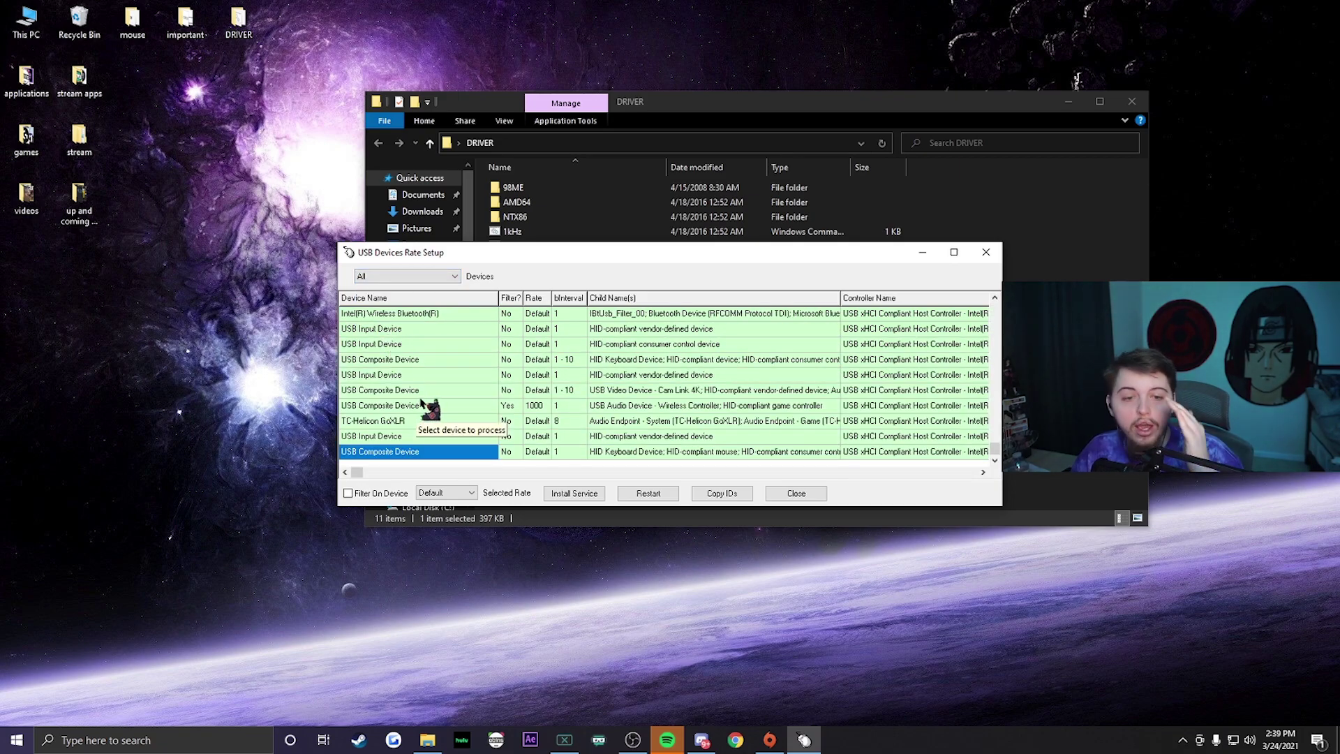
{"action": "left_click", "coordinate": [423, 405]}
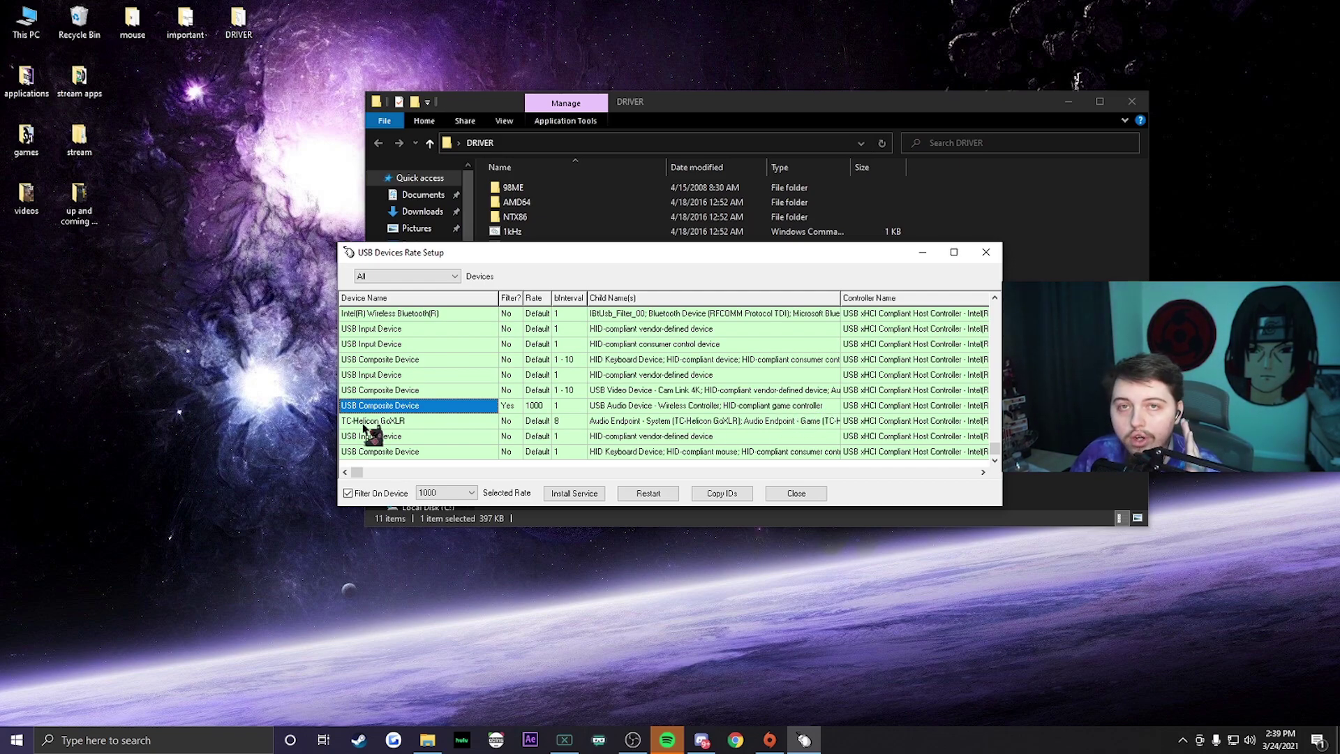
Reset the controller's selected rate to Default and uncheck Filter On Device.
{"action": "left_click", "coordinate": [637, 408]}
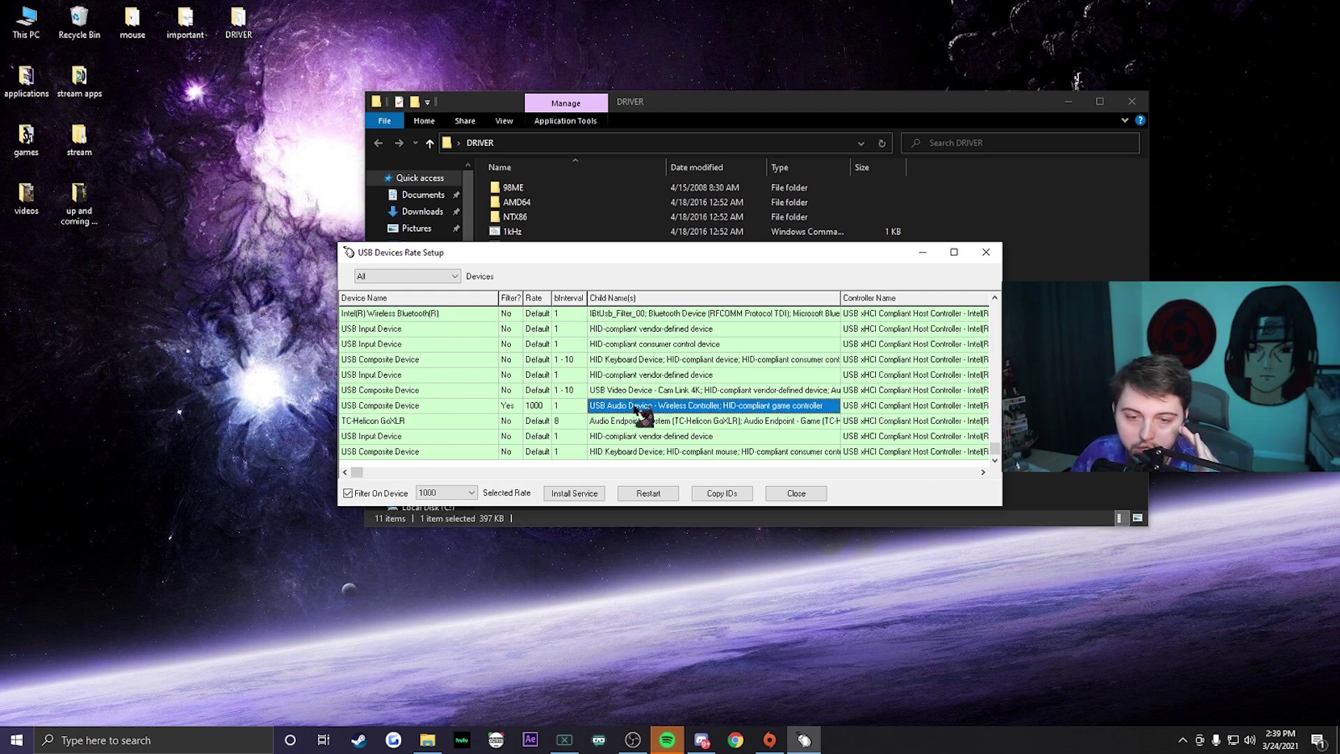
{"action": "left_click", "coordinate": [447, 408]}
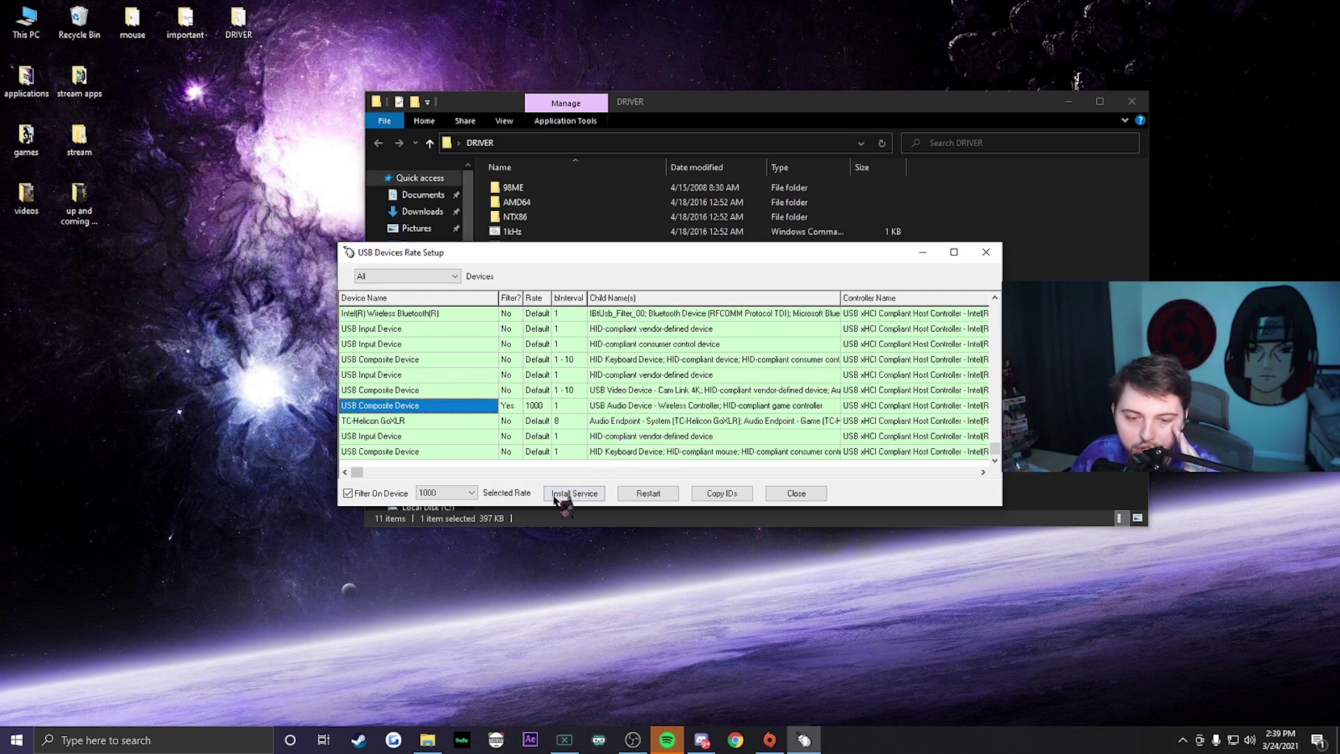
{"action": "left_click", "coordinate": [626, 410]}
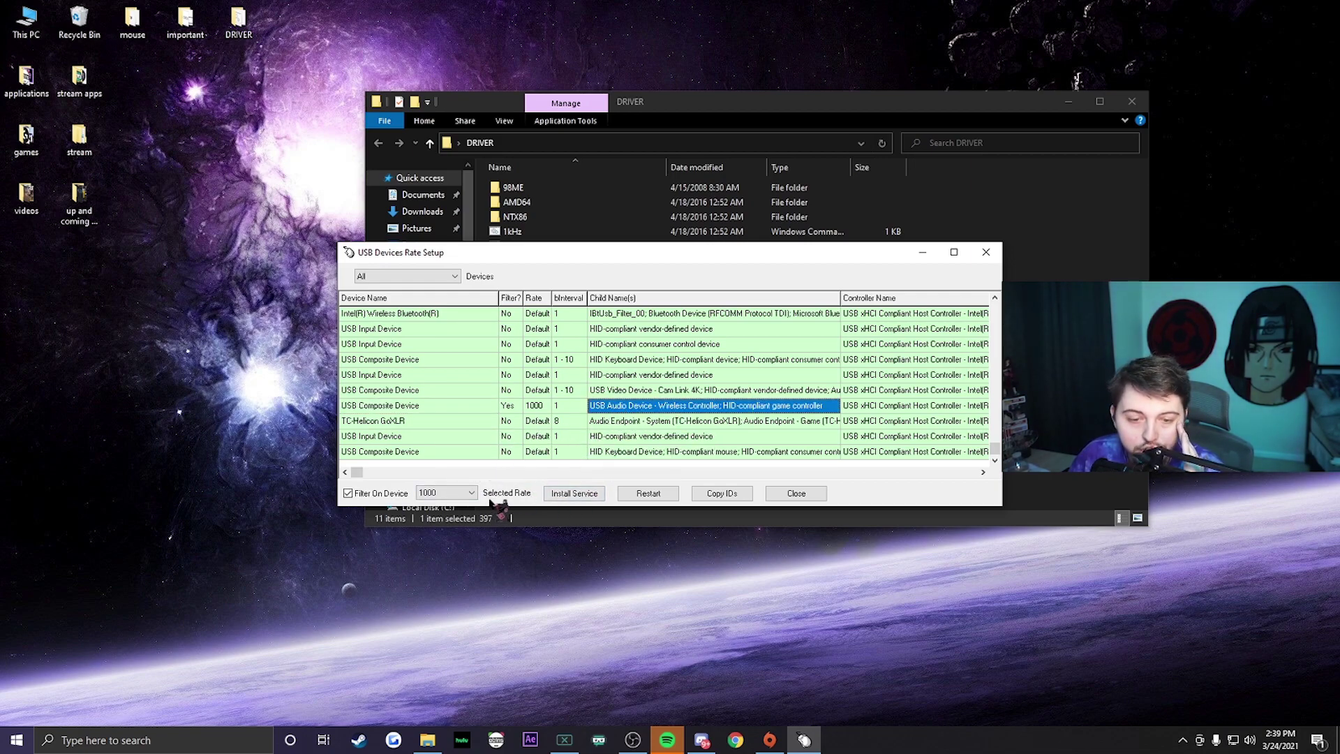
{"action": "left_click", "coordinate": [471, 493]}
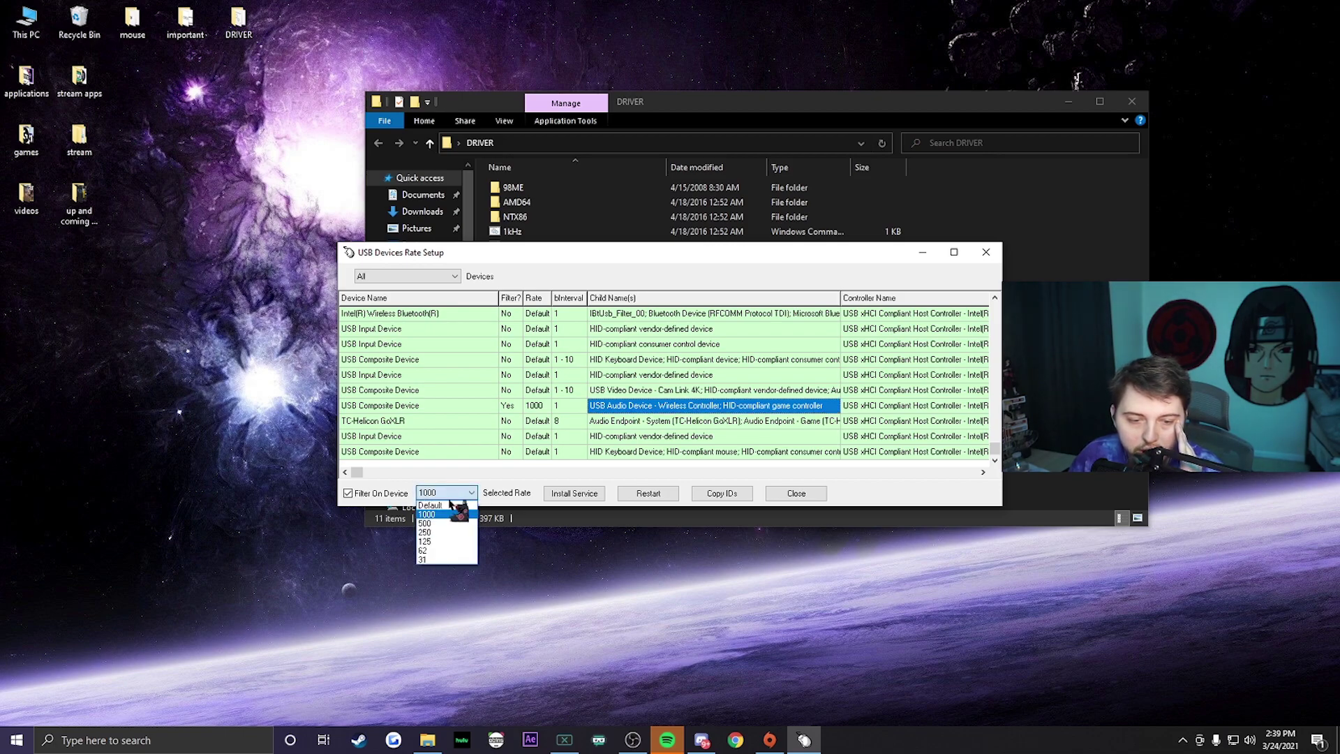
{"action": "left_click", "coordinate": [440, 502]}
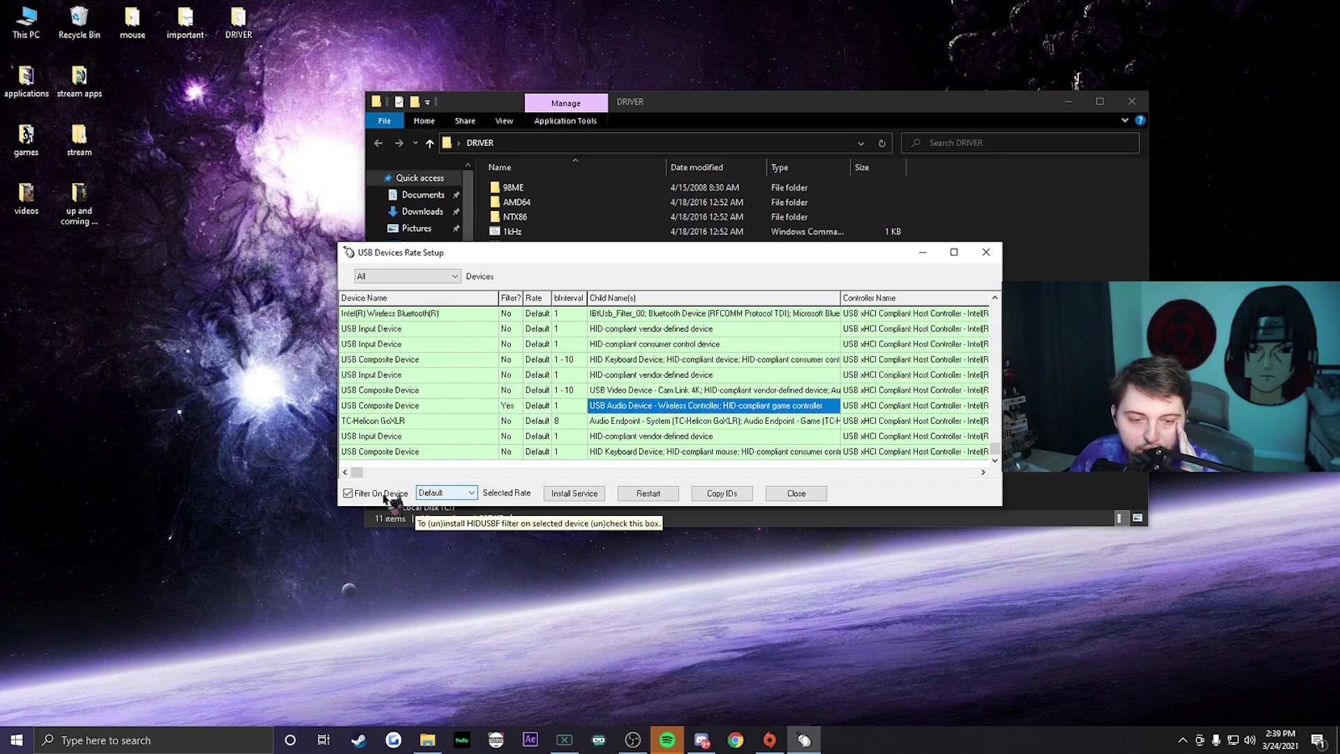
{"action": "left_click", "coordinate": [348, 494]}
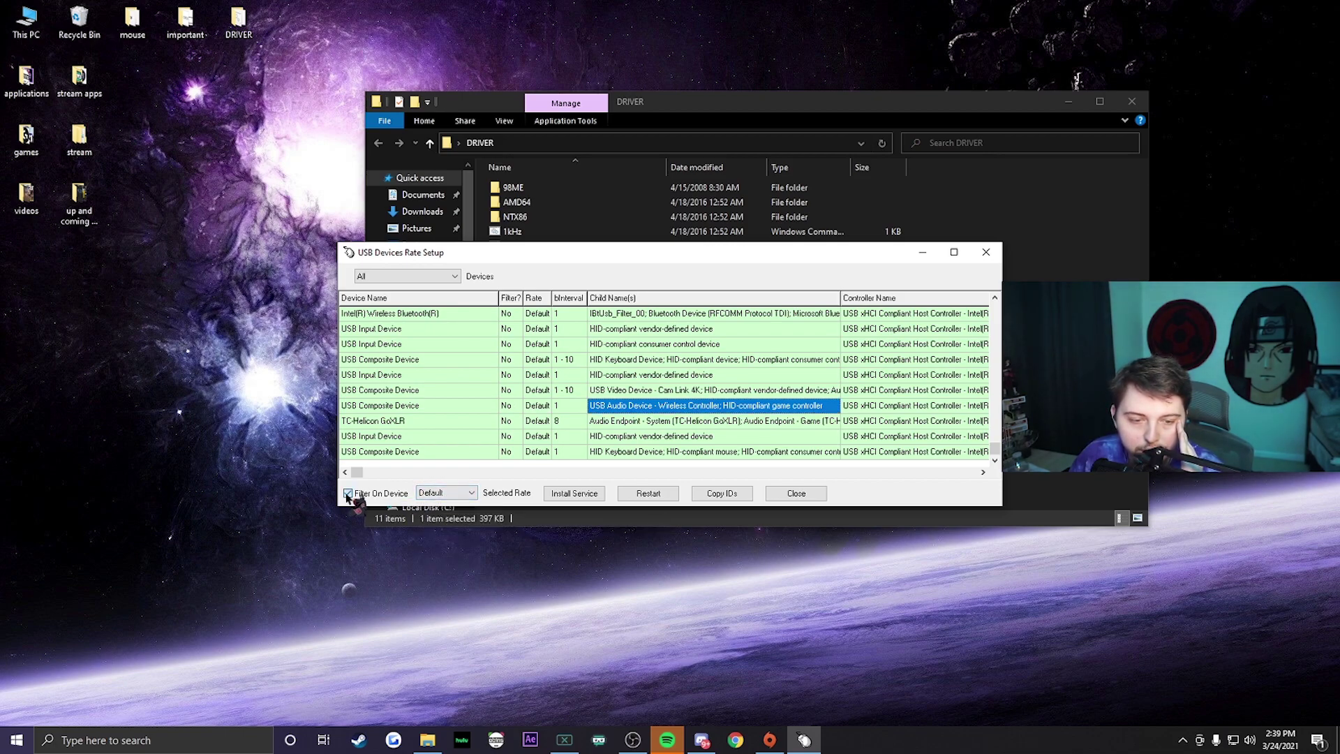
Set the controller's polling rate to 1000 and install the rate-filter service.
{"action": "left_click", "coordinate": [441, 493]}
{"action": "left_click", "coordinate": [447, 514]}
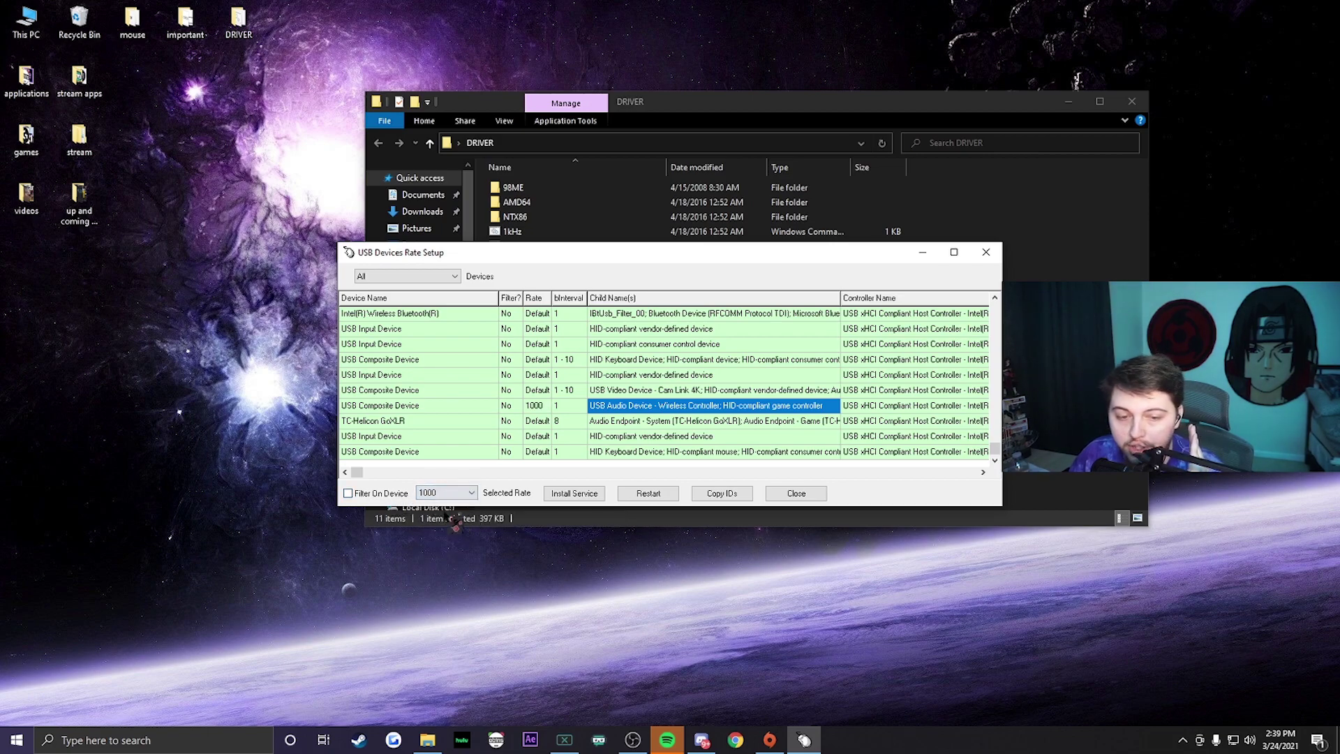
{"action": "left_click", "coordinate": [590, 495]}
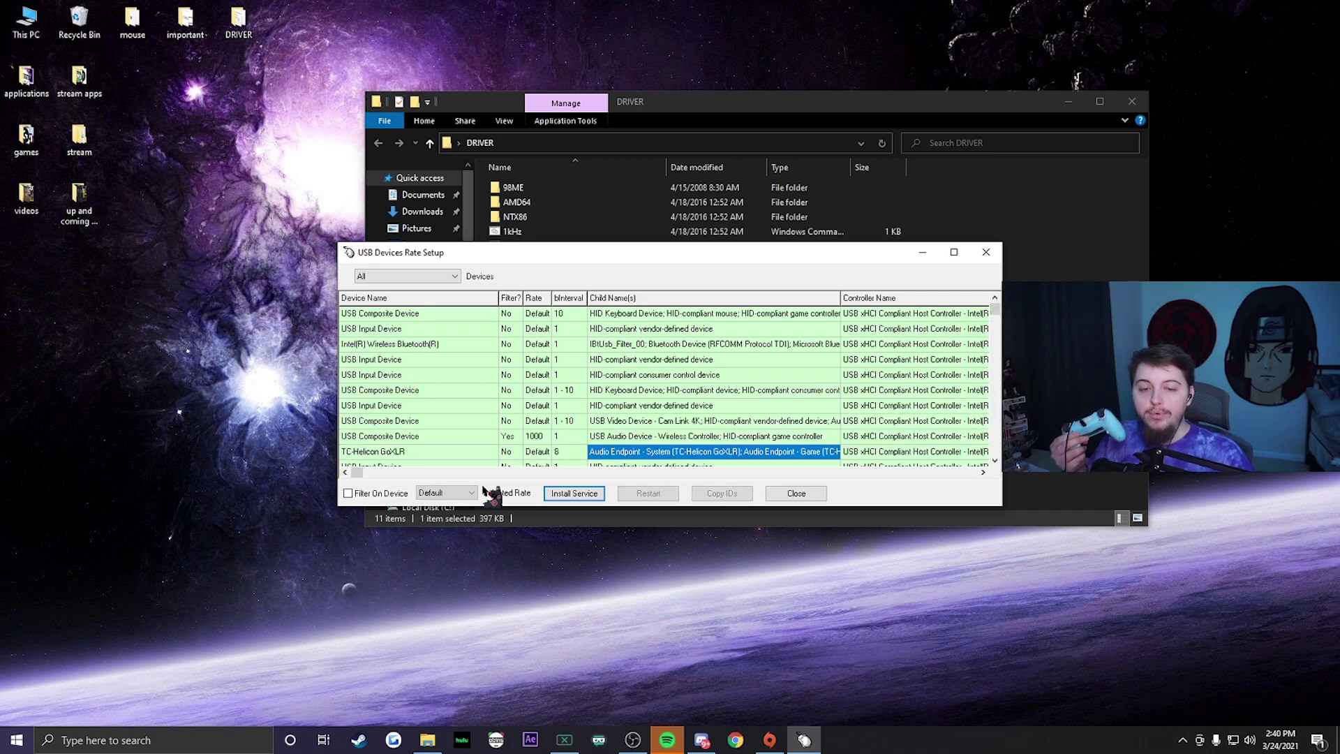
Confirm the controller's row reads filter Yes, rate 1000 and bInterval 1.
{"action": "left_click", "coordinate": [535, 438]}
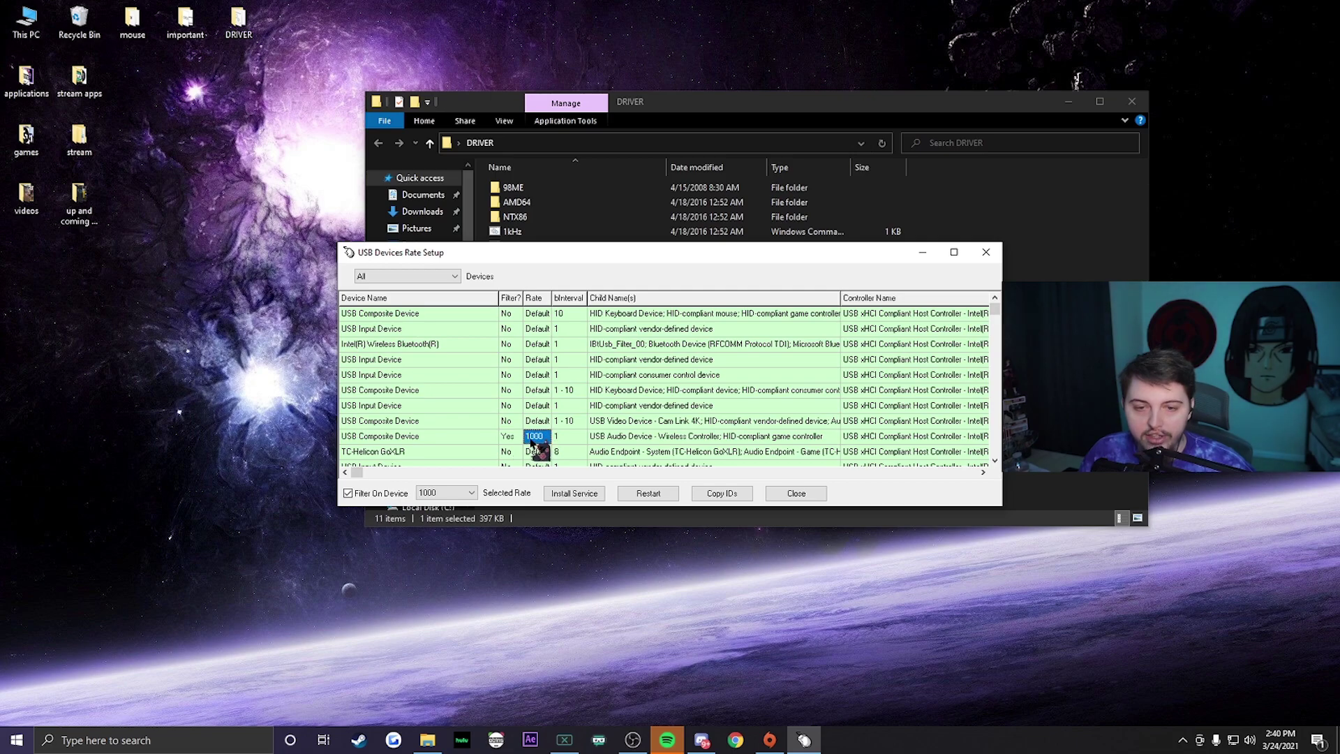
{"action": "left_click", "coordinate": [562, 438]}
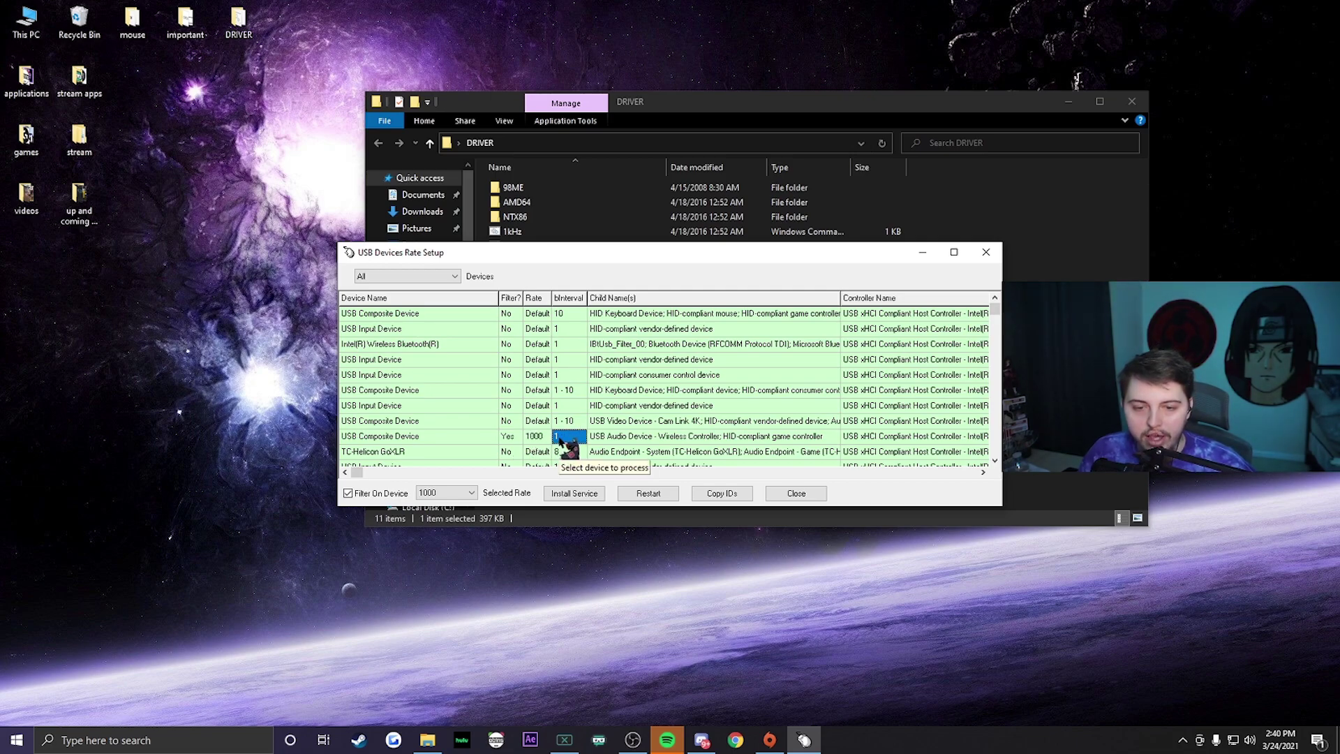